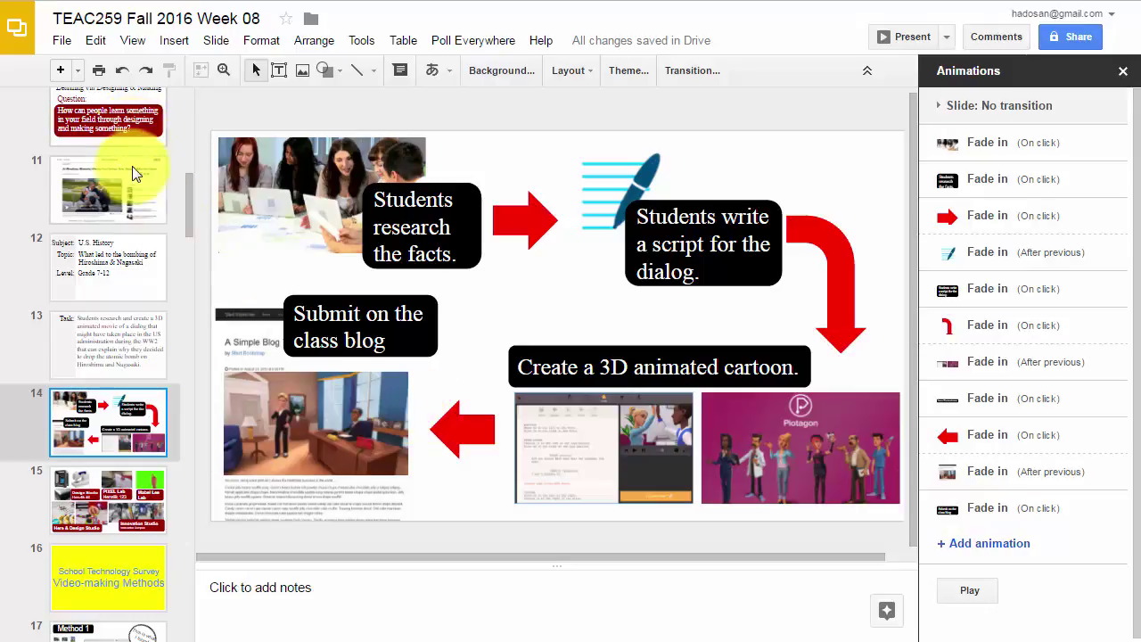
Step: Page through the deck from slide 10, then launch the web-based screen recorder
click(135, 132)
key(Down)
key(Down)
key(Down)
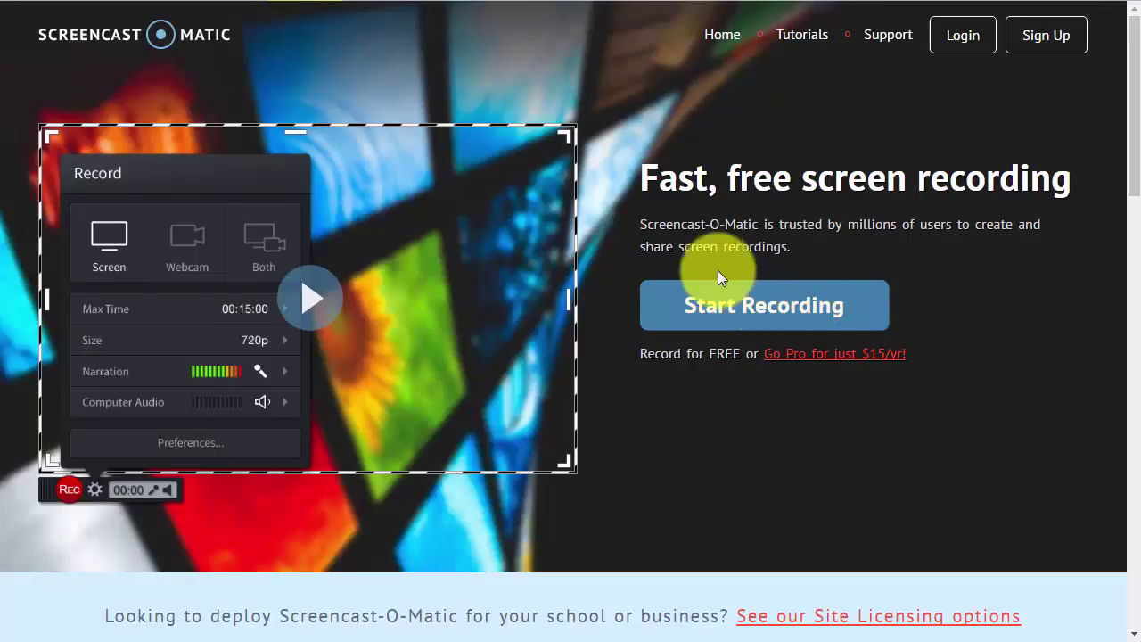
click(762, 312)
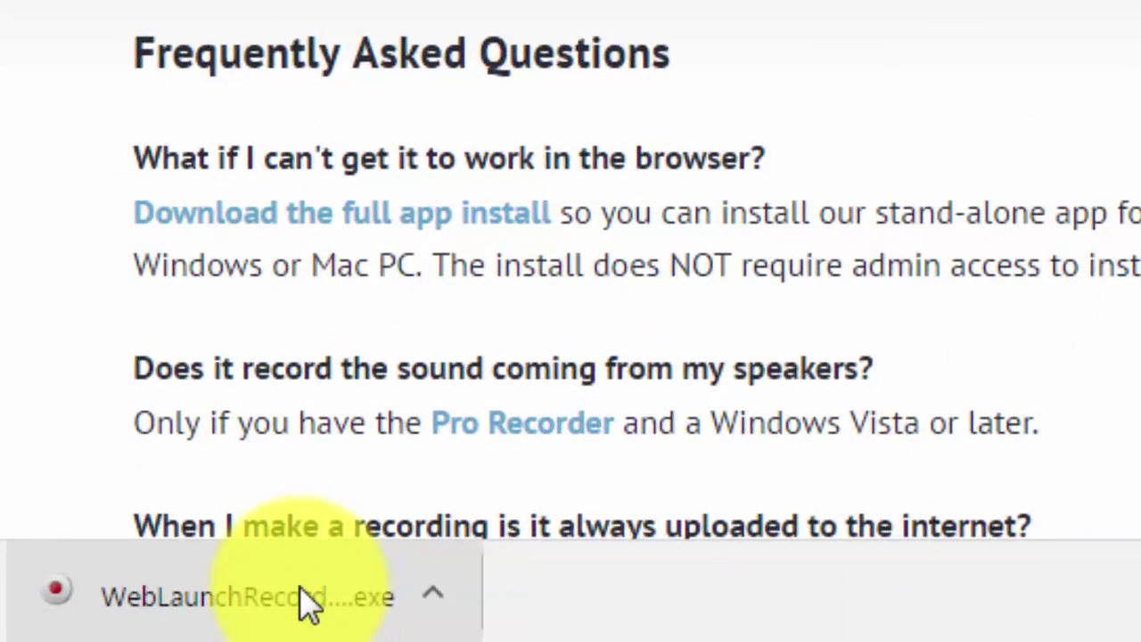
Step: Run the downloaded WebLaunchRecorder.exe and allow it in Symantec
click(300, 586)
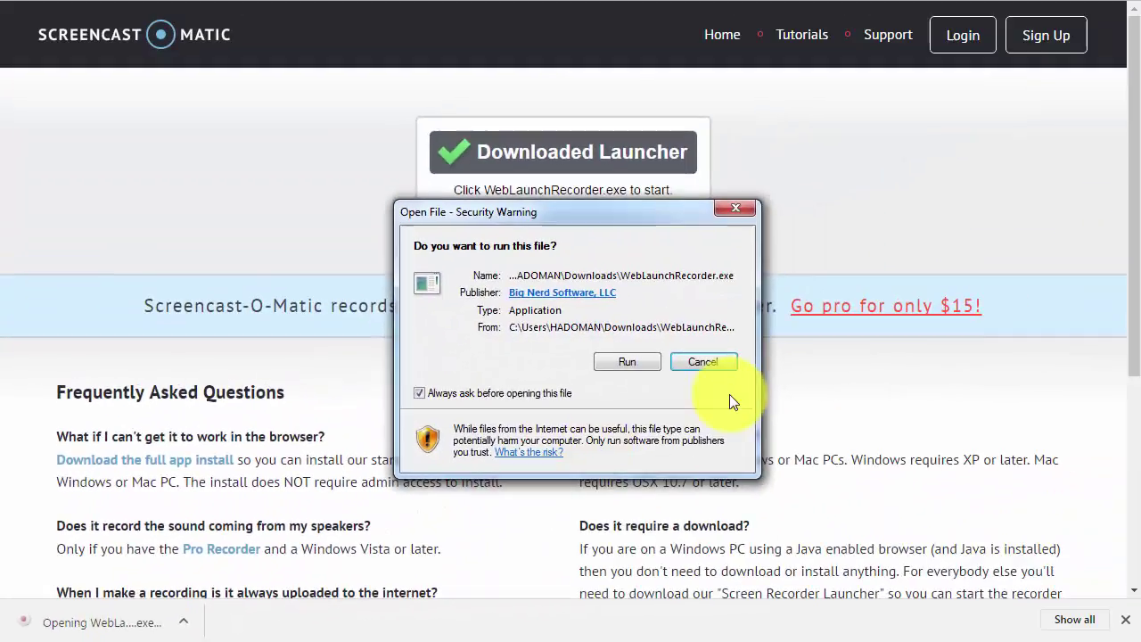
click(622, 359)
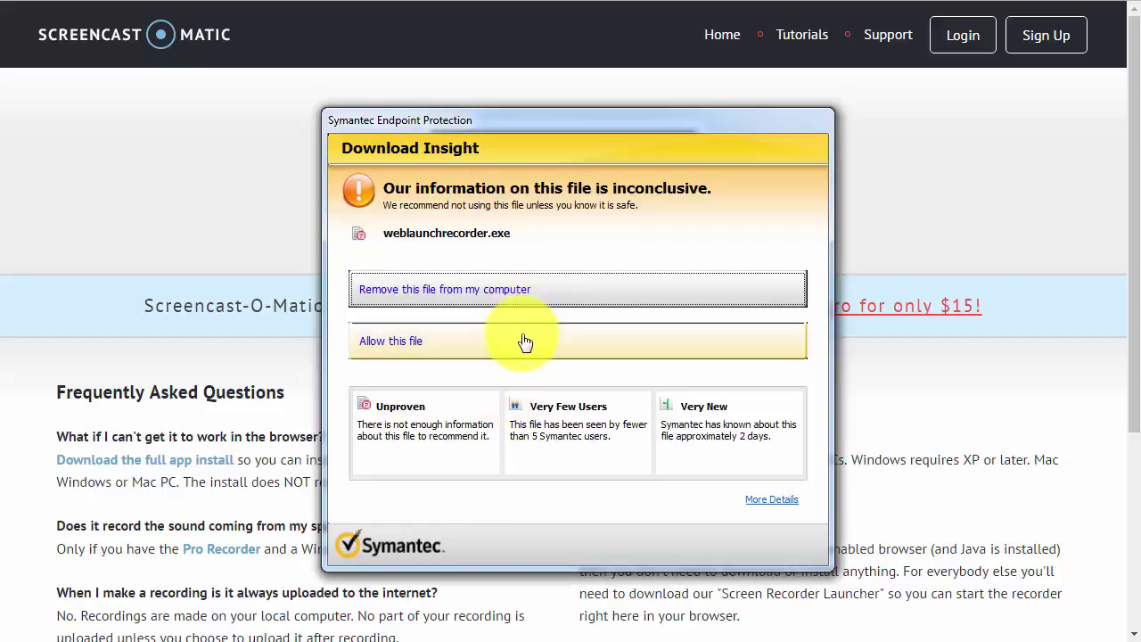
click(523, 341)
click(665, 469)
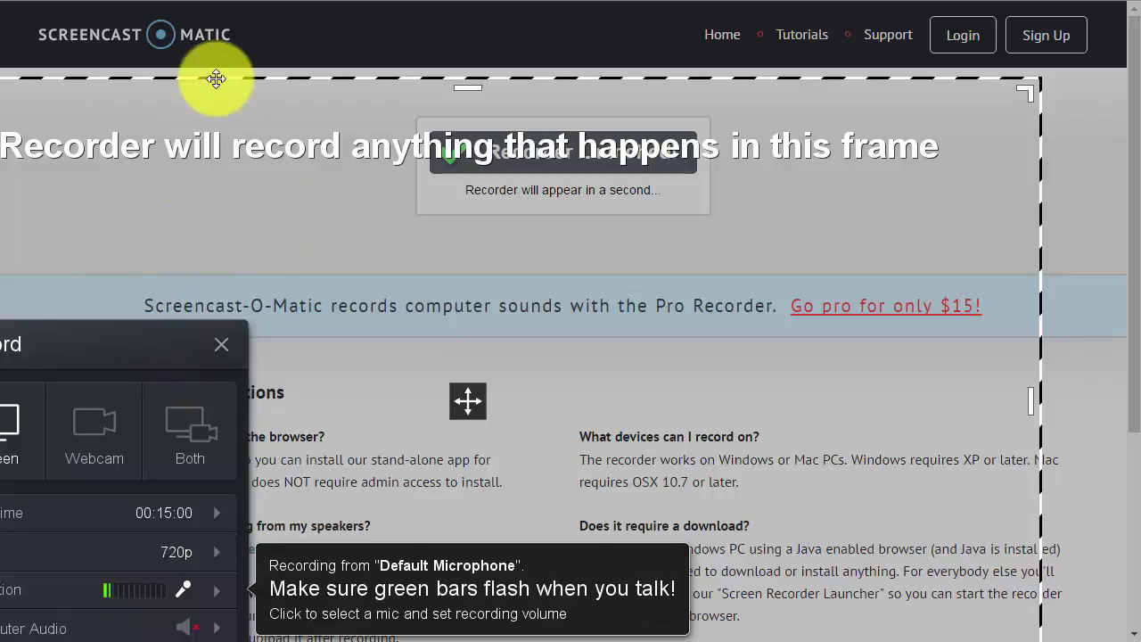
Step: Drag the capture frame over the web page and keep the size at 720p
drag(215, 79, 318, 2)
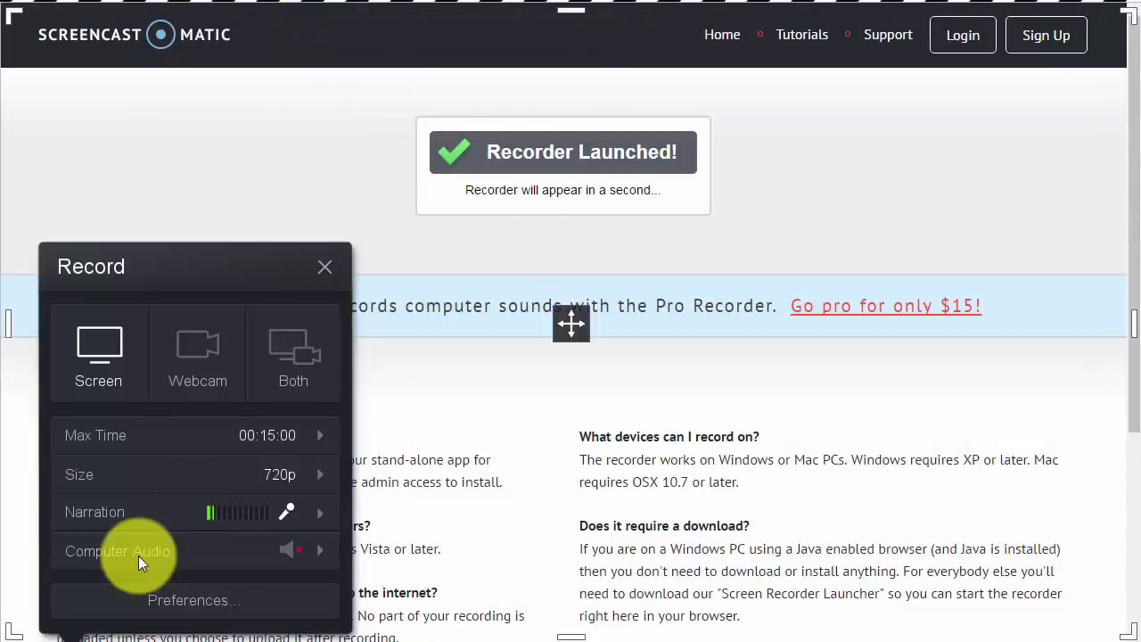
click(320, 475)
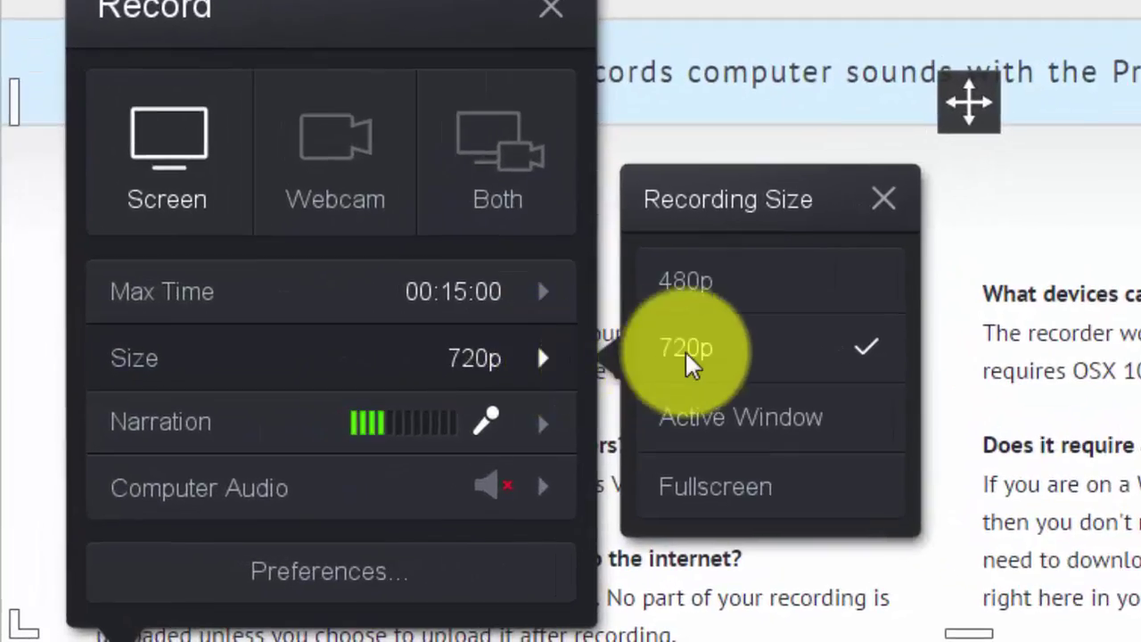
click(694, 356)
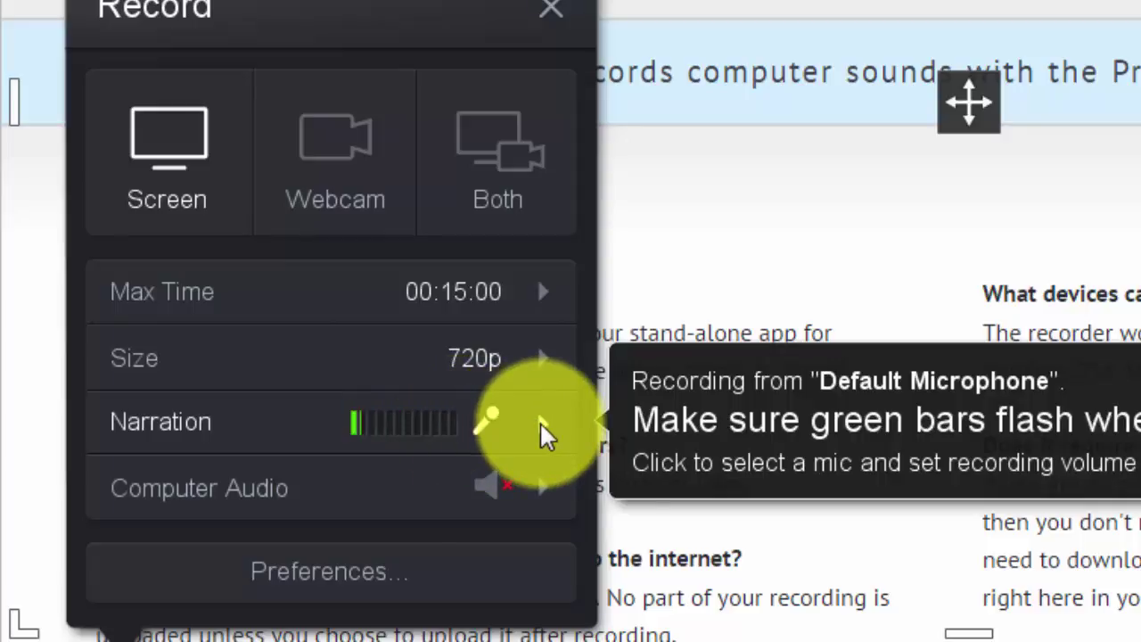
Step: Switch narration to the Desktop Microphone, confirm the setting, and close the microphone list
click(540, 425)
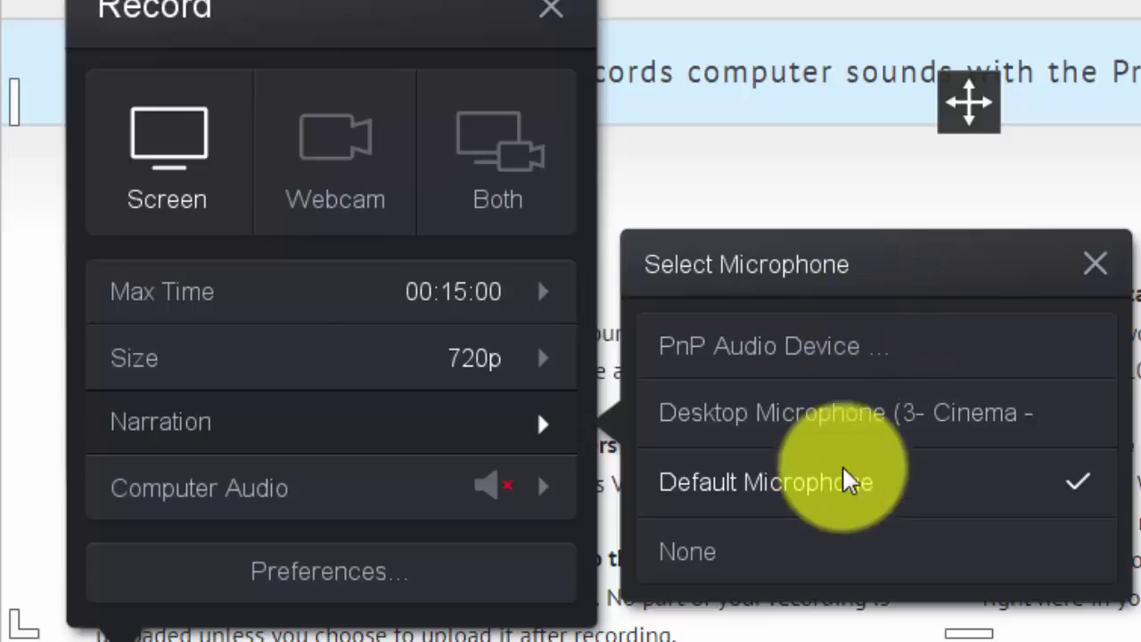
click(842, 415)
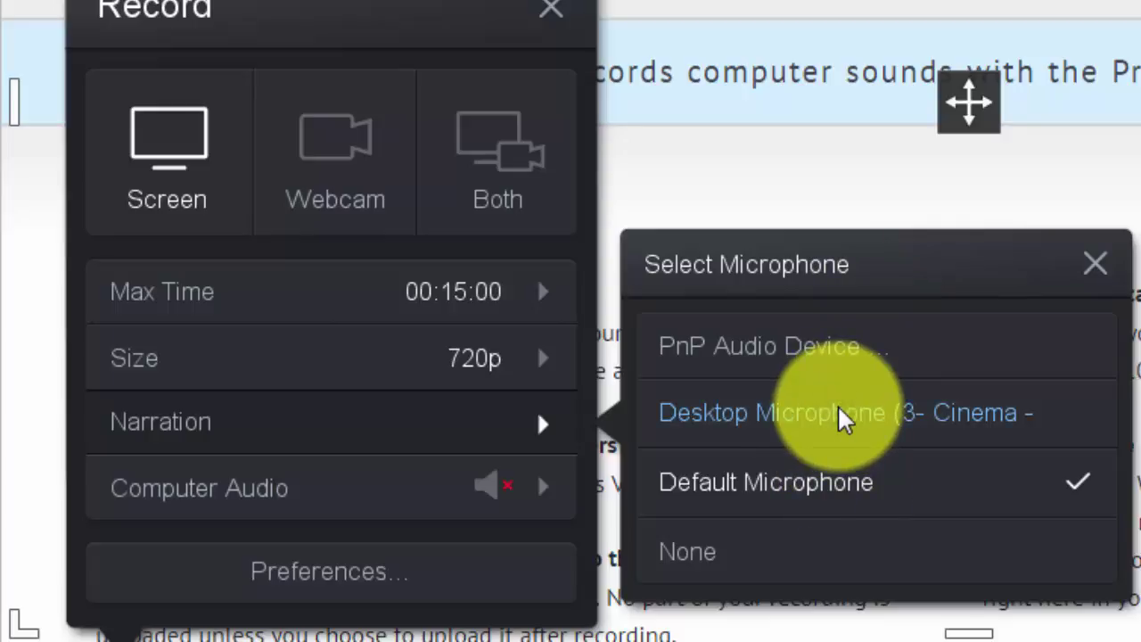
click(1040, 375)
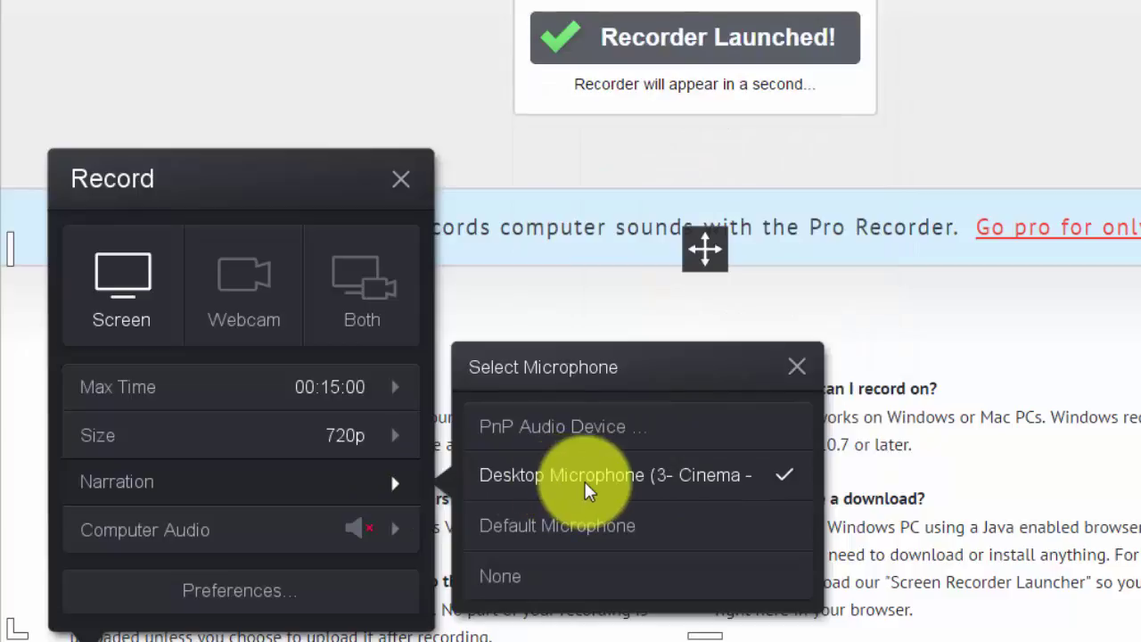
click(393, 480)
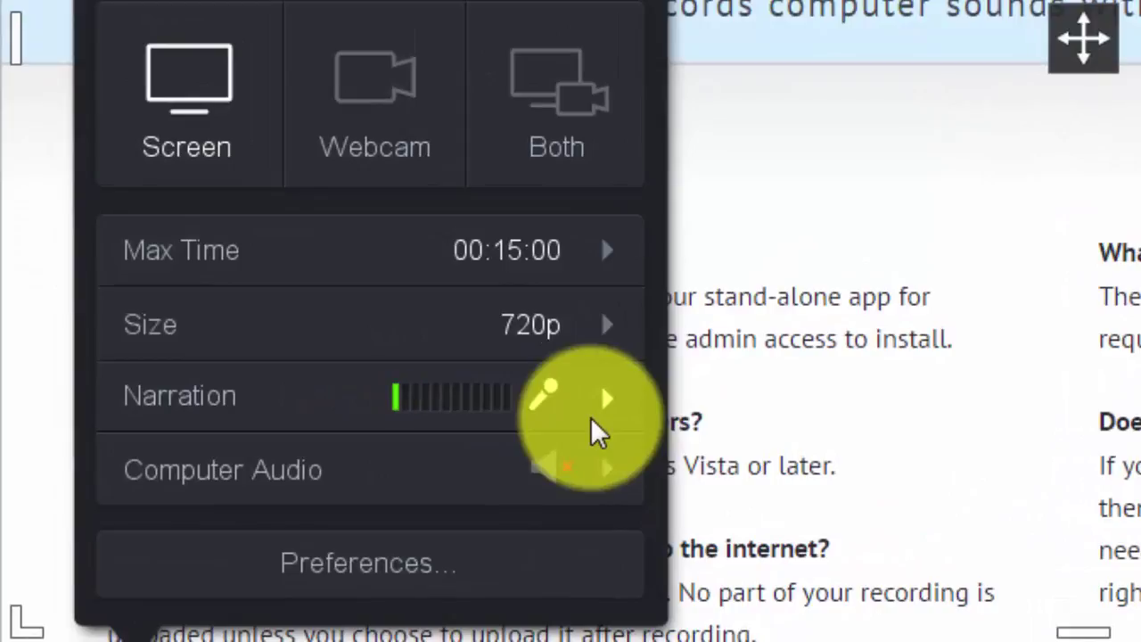
mouse_move(246, 511)
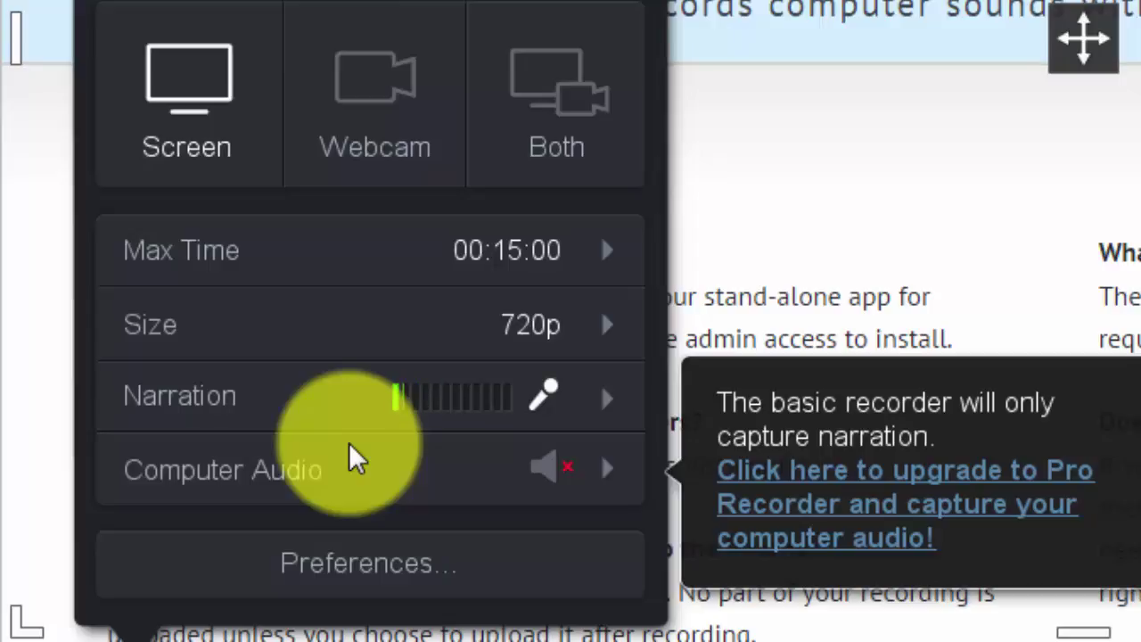
mouse_move(550, 409)
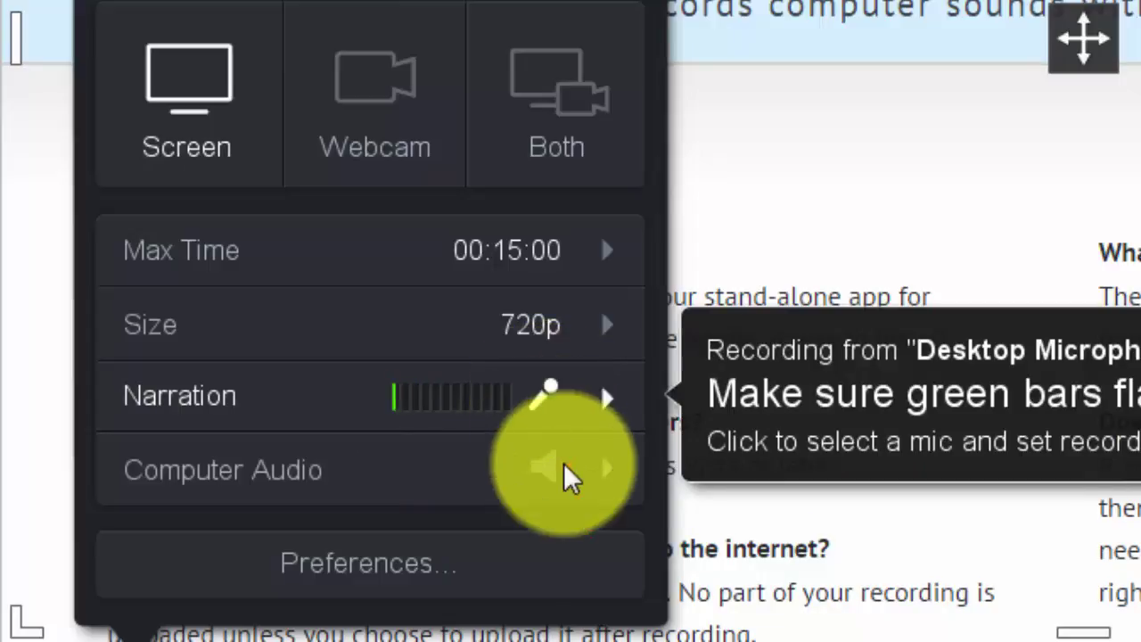
mouse_move(497, 506)
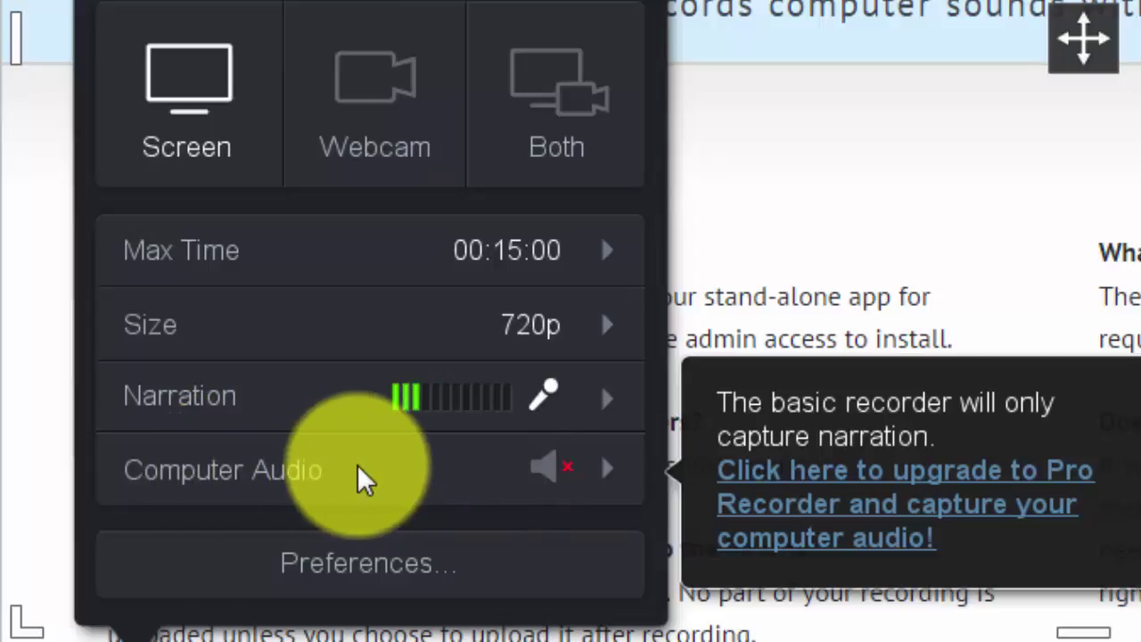
mouse_move(529, 432)
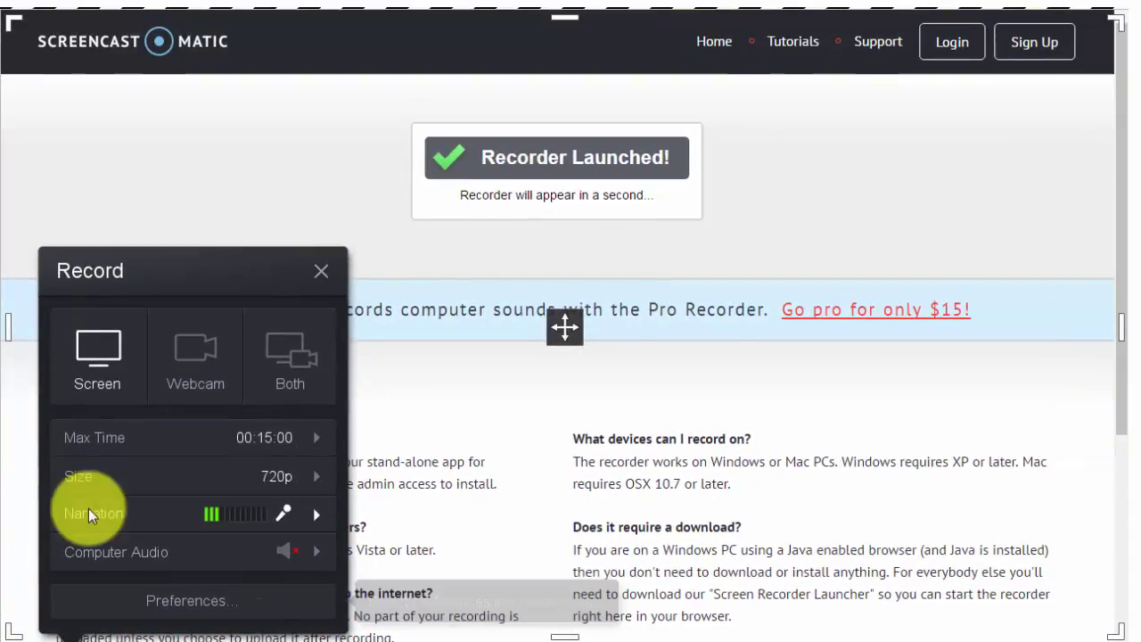
Step: Pick a webcam and set the recorder to capture Both screen and webcam
mouse_move(86, 504)
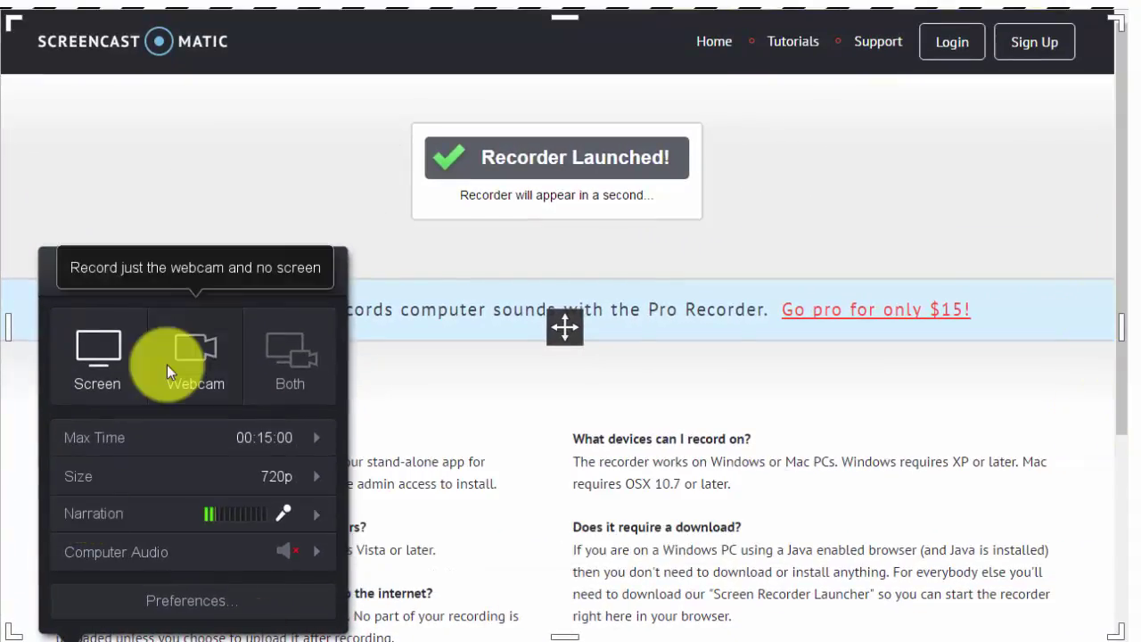
click(167, 364)
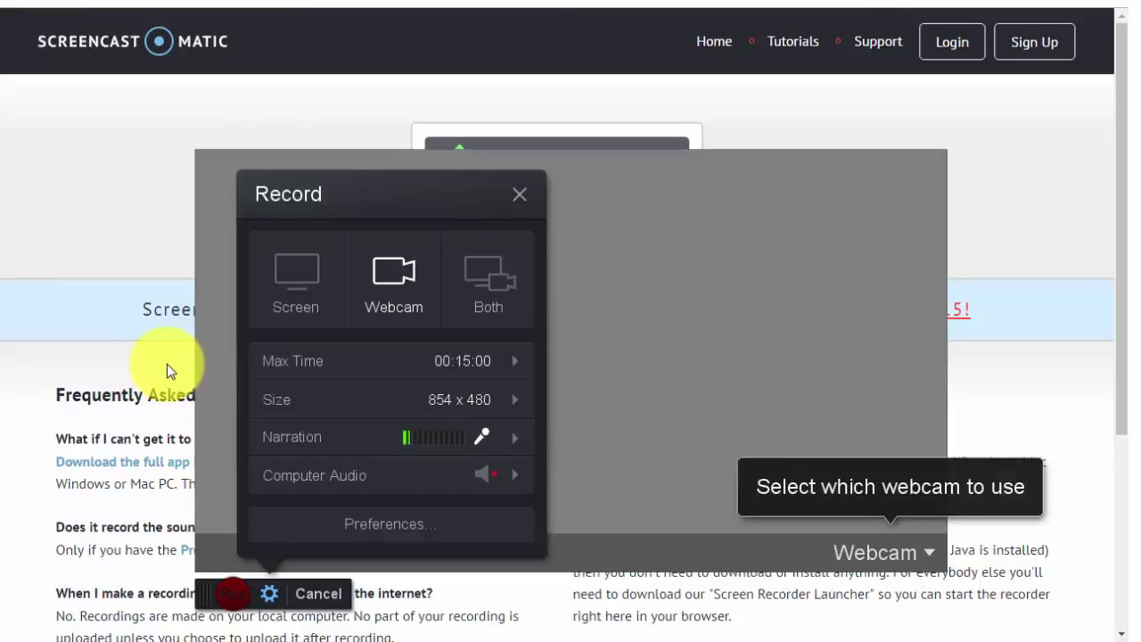
click(926, 548)
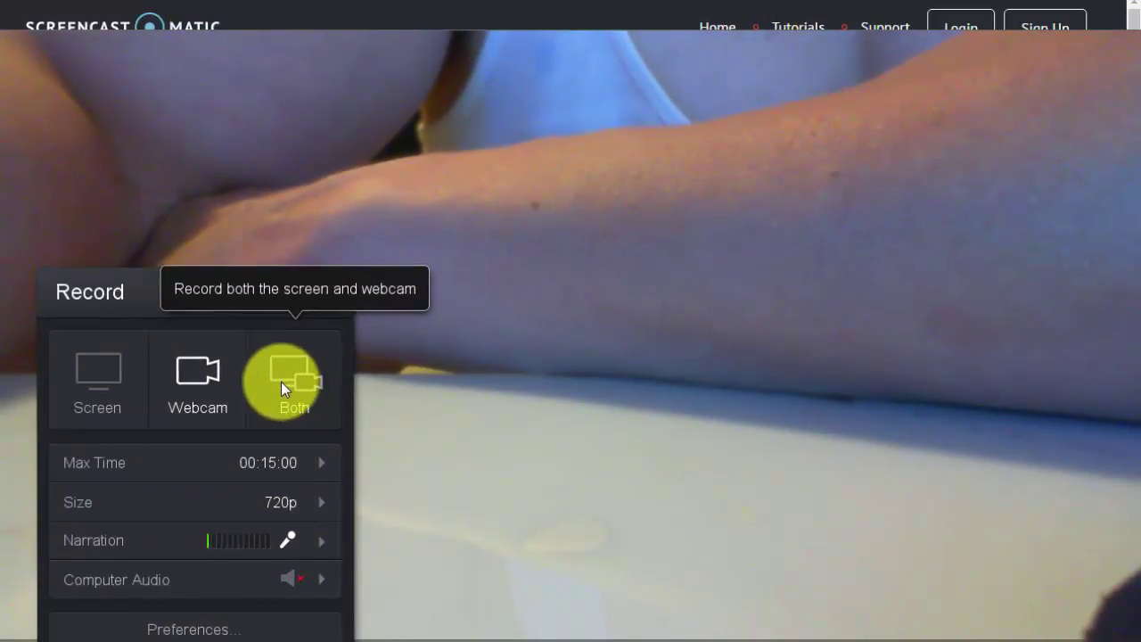
click(281, 377)
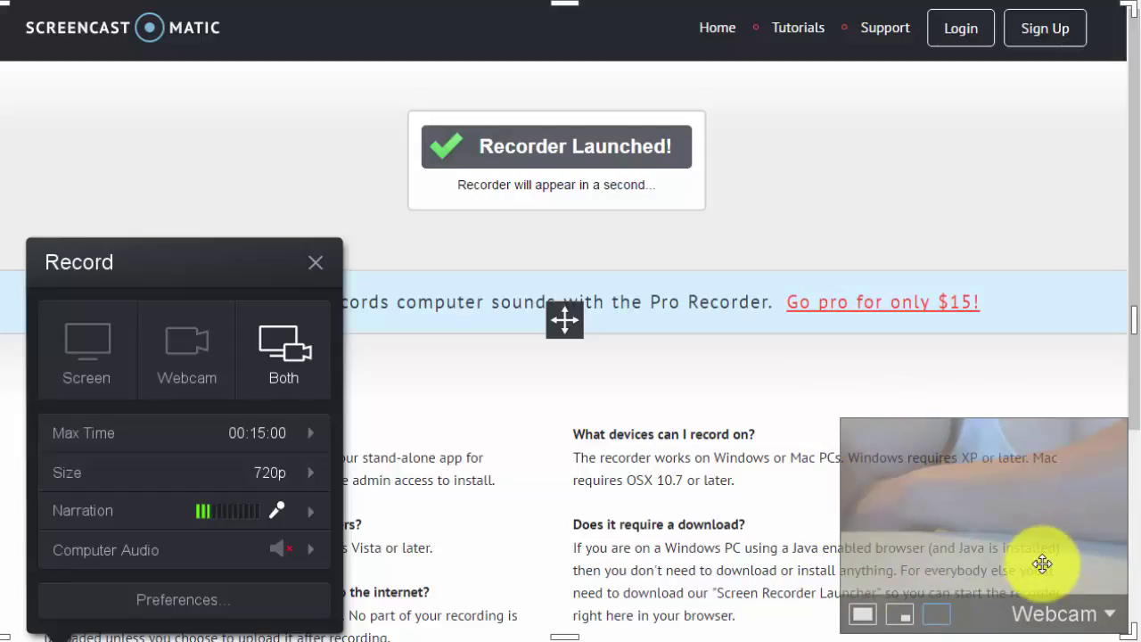
Step: Try the large webcam layout and nudge the frame, then return to Screen-only capture
click(863, 615)
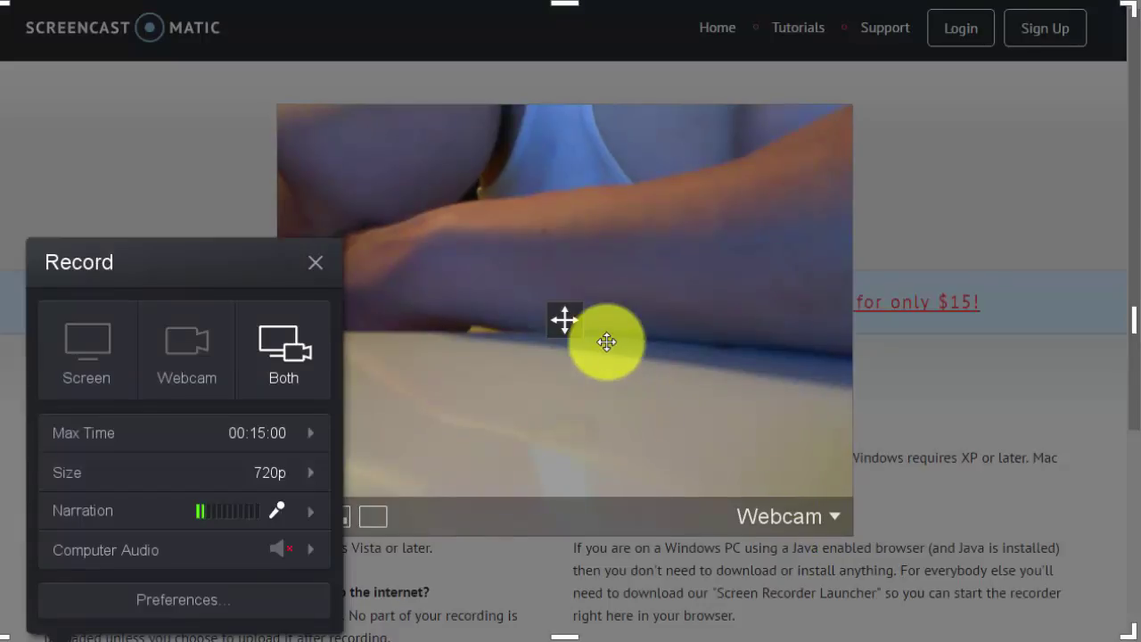
drag(564, 318, 563, 322)
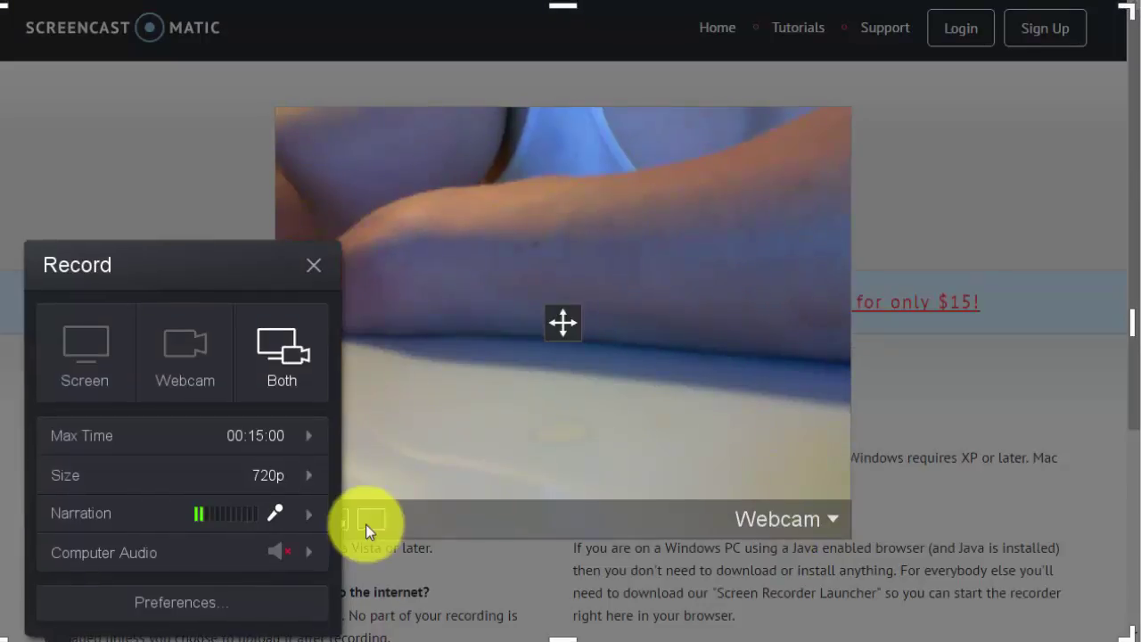
click(85, 365)
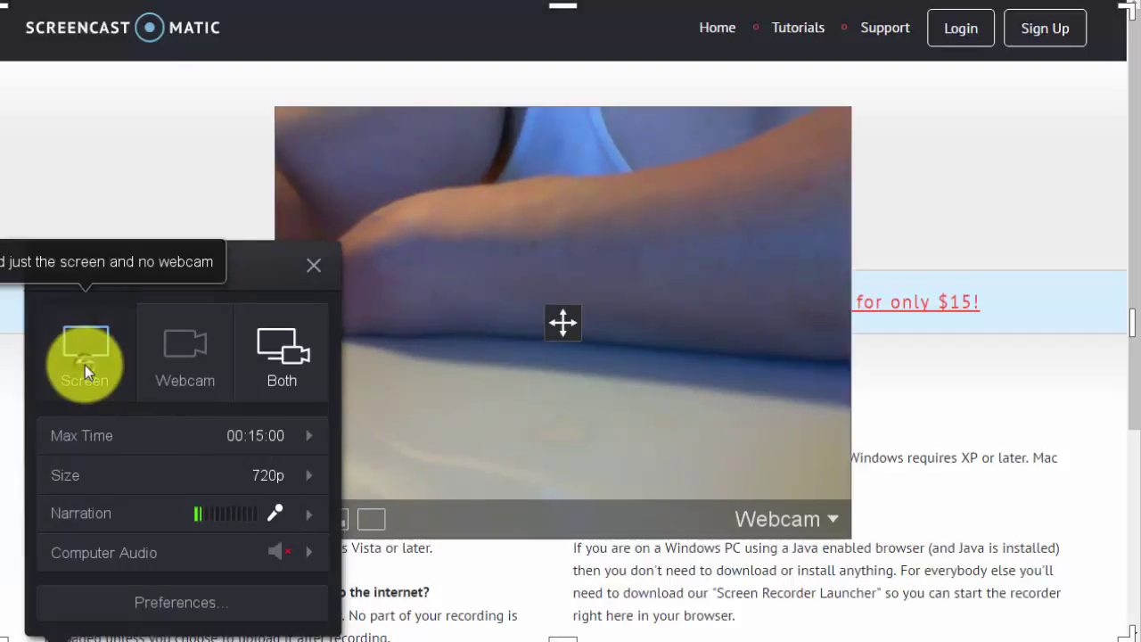
mouse_move(142, 454)
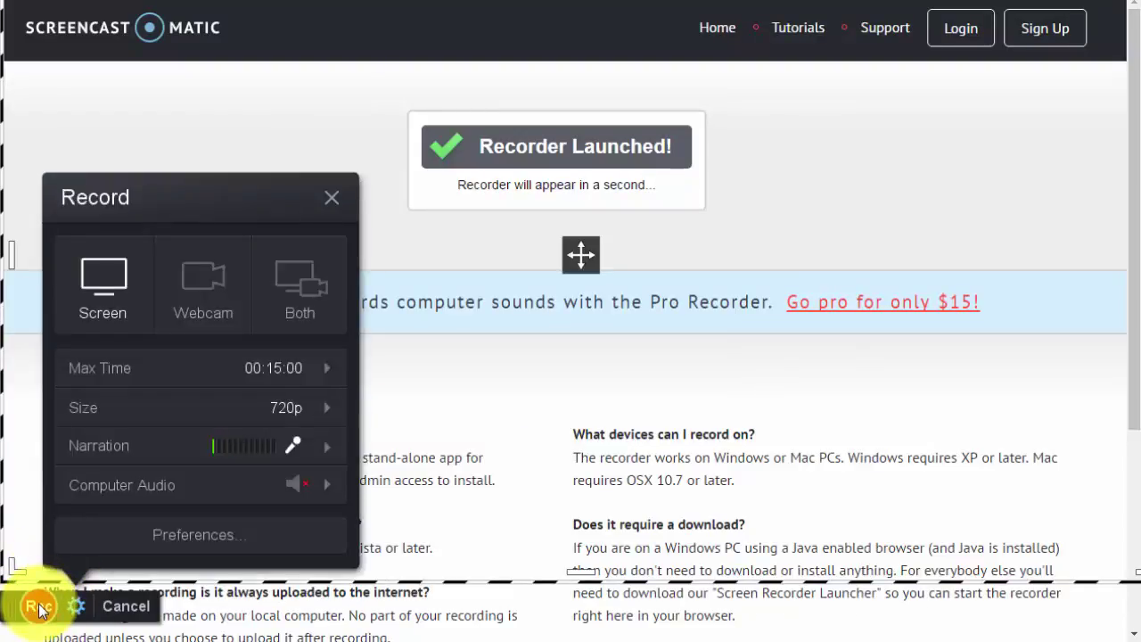
Step: Start recording with the Rec button in the recorder bar
click(39, 608)
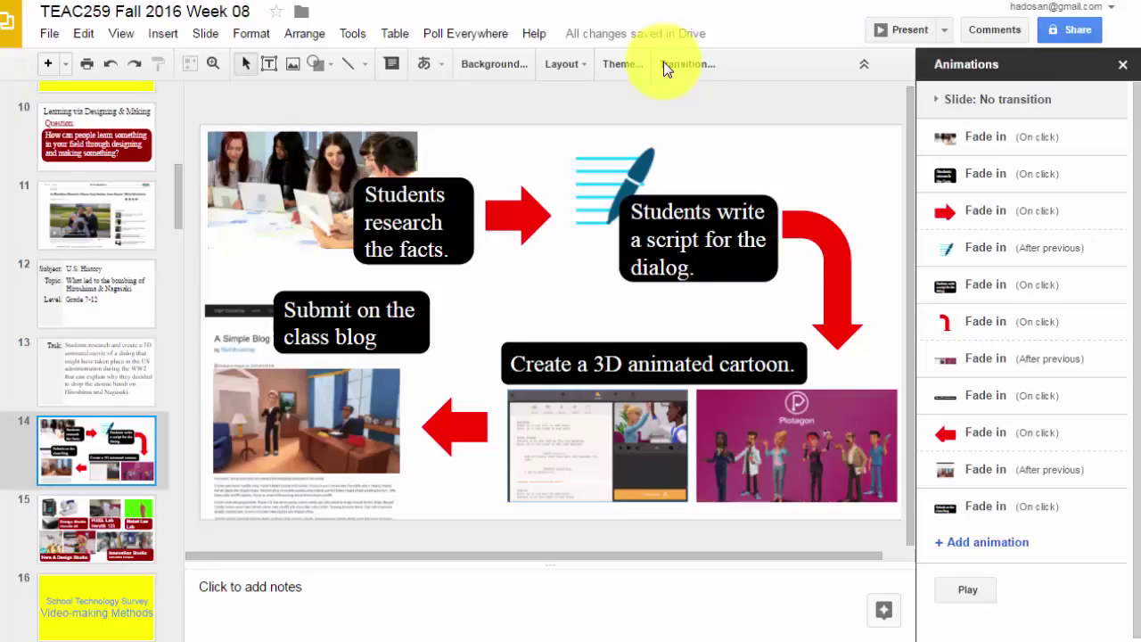
Step: Present the deck full screen from slide 14 using the Present dropdown
click(944, 31)
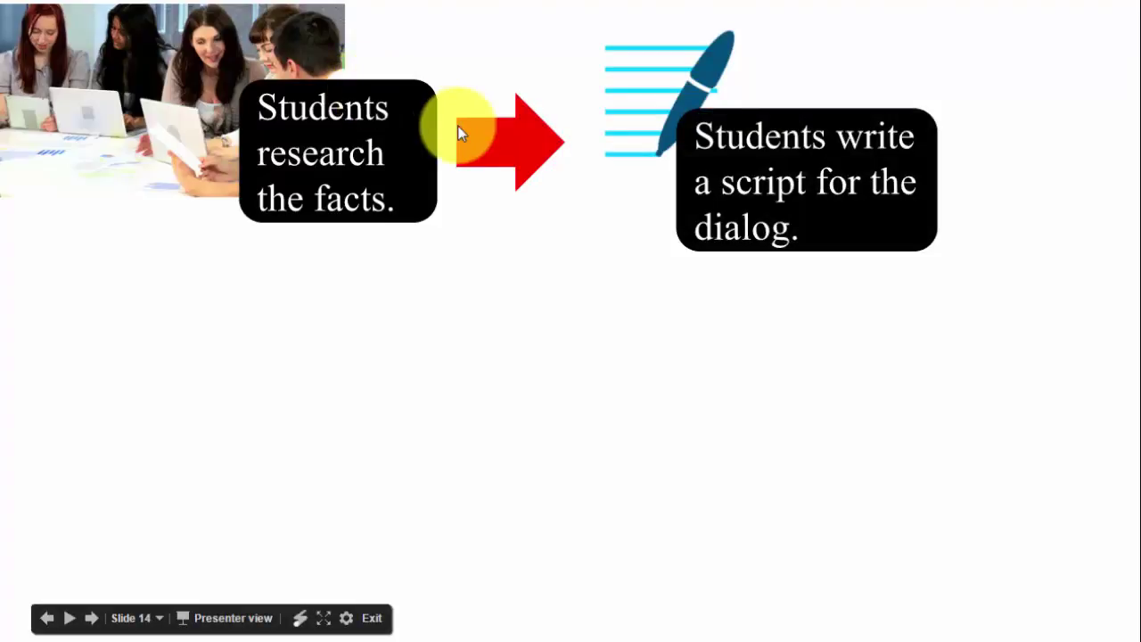
Step: Reveal slide 14's remaining items, including the class blog caption, then advance to slide 15
click(641, 189)
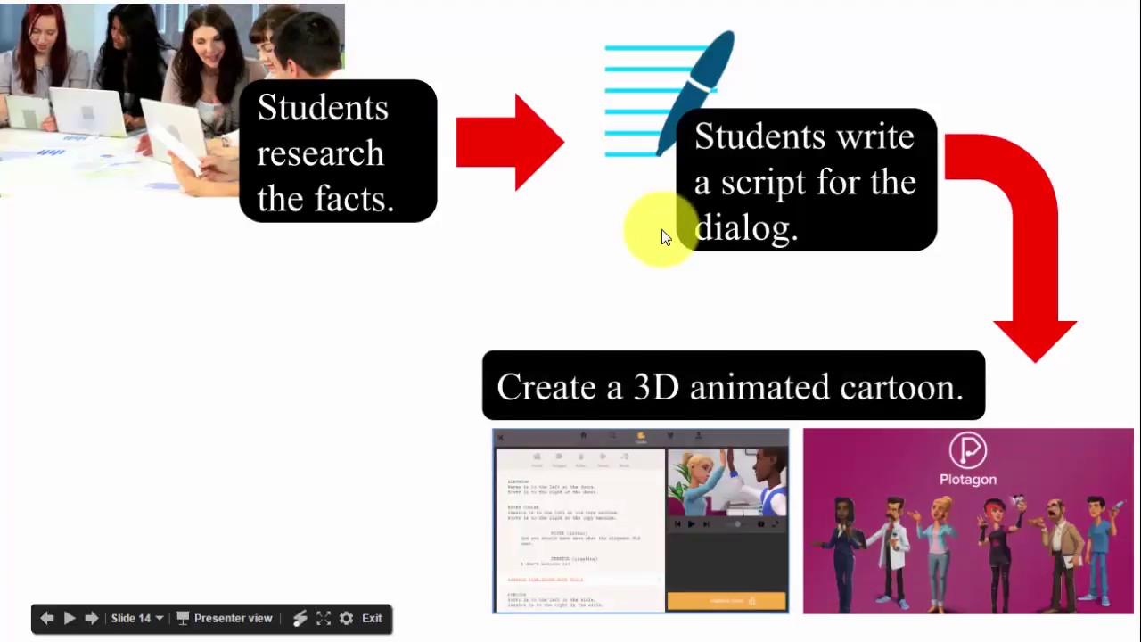
click(596, 258)
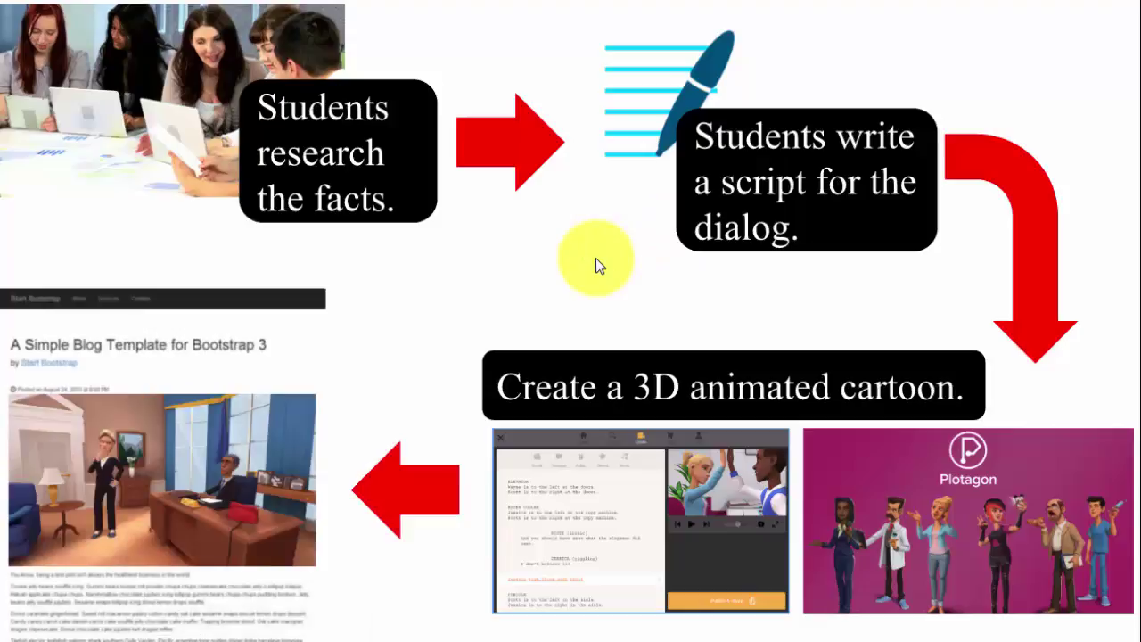
click(595, 258)
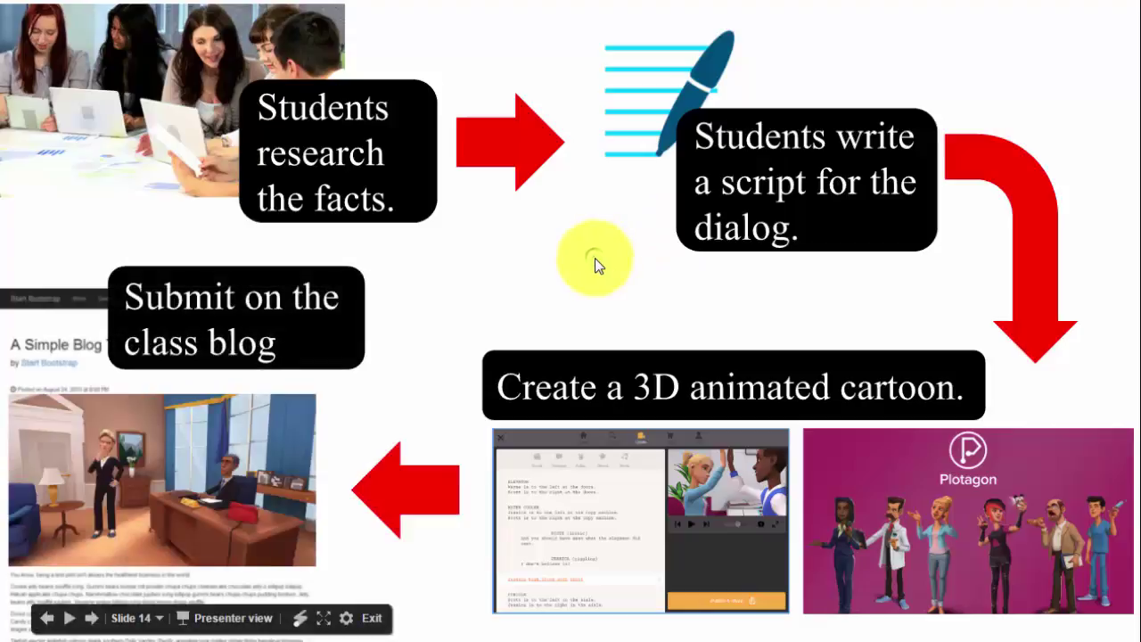
click(595, 260)
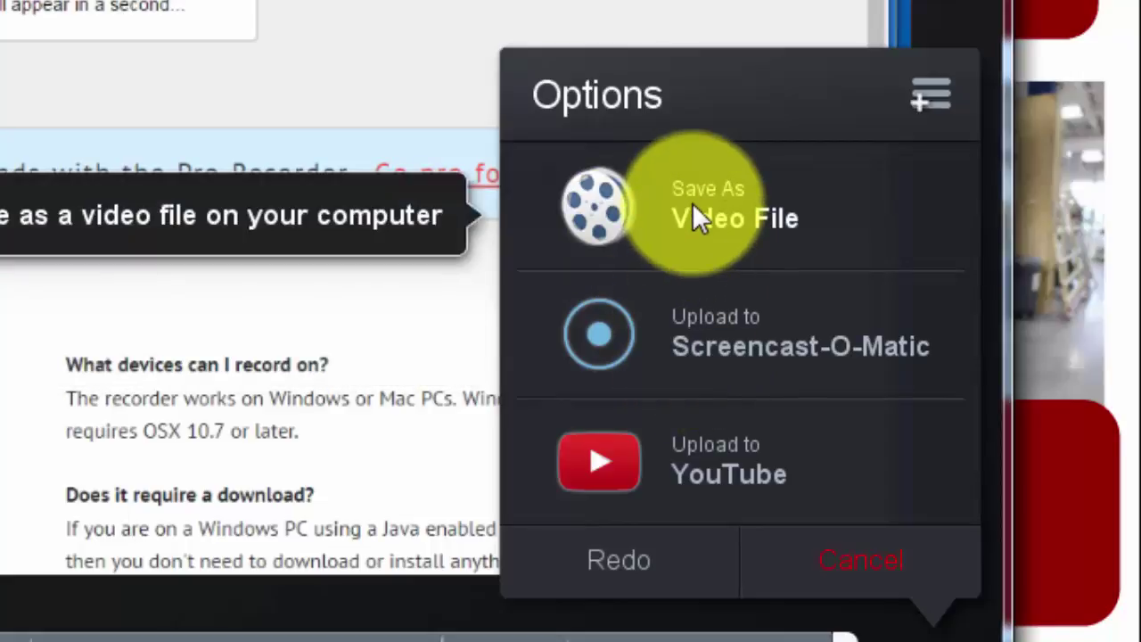
Step: Save the finished recording as an MP4 video file
click(627, 201)
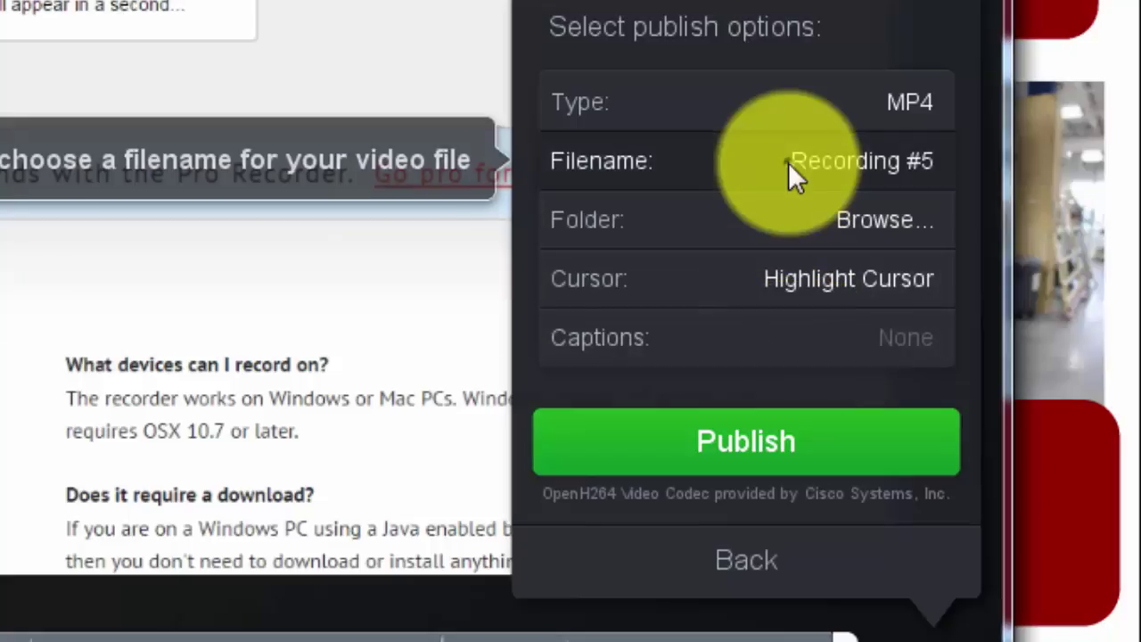
Step: Name the video 'School Technology Survey' and browse to the TEAC259 folder
click(788, 163)
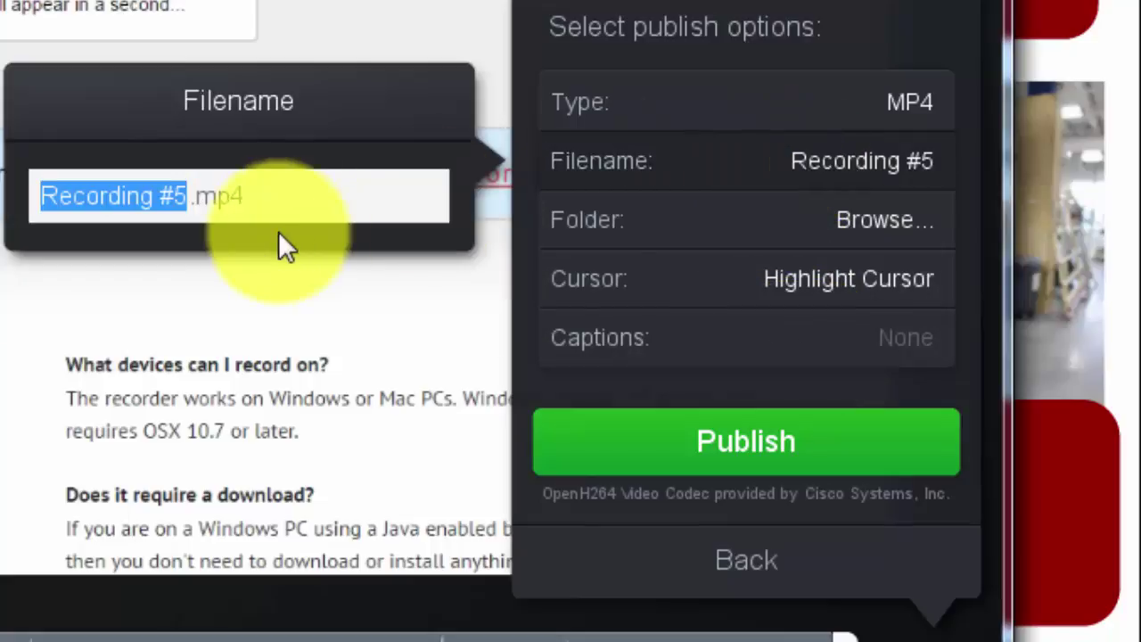
text(School Tech)
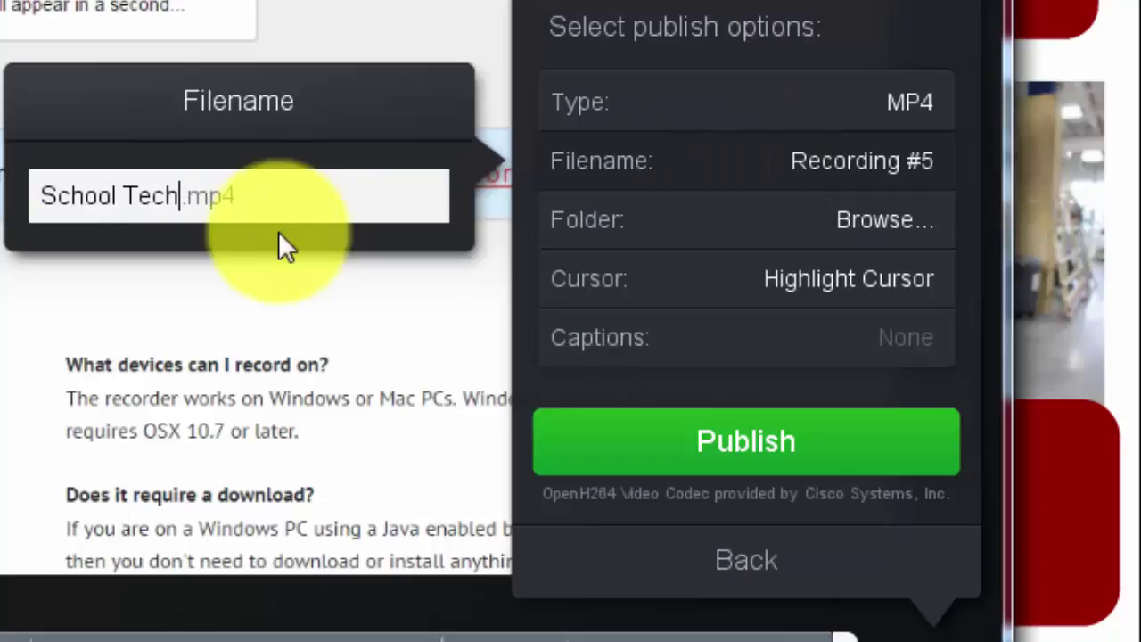
text(nology Survey)
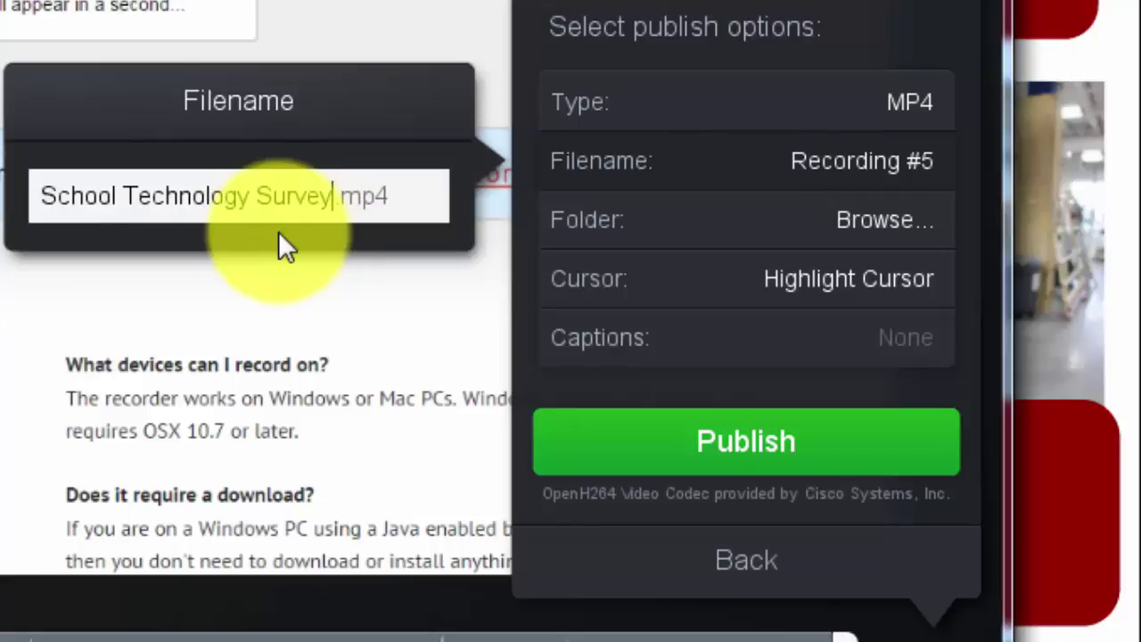
key(Return)
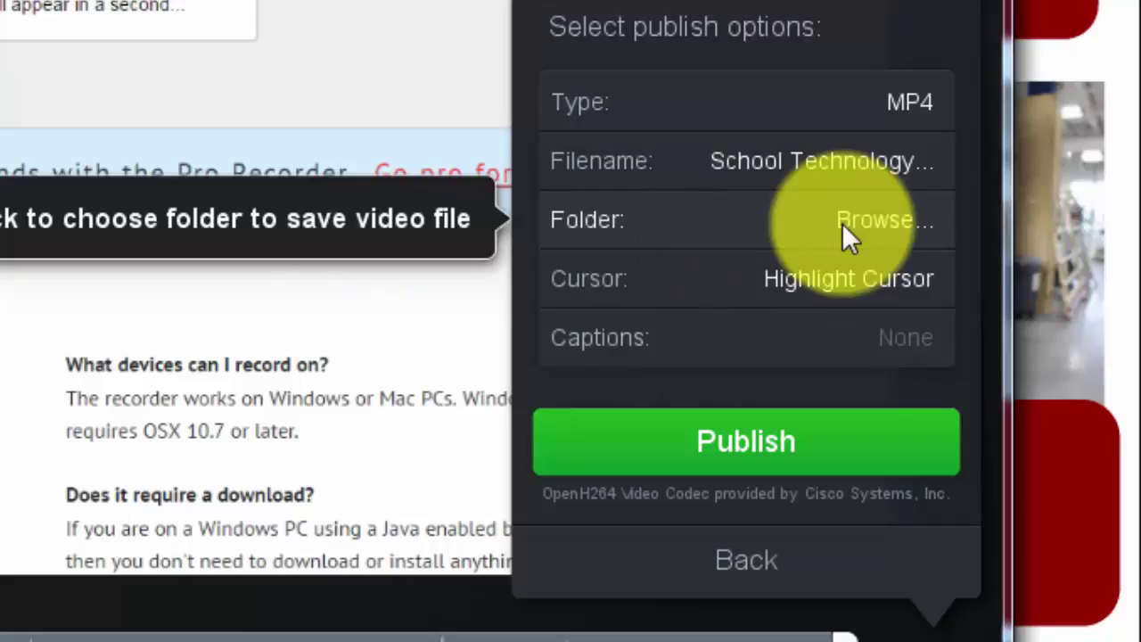
click(842, 223)
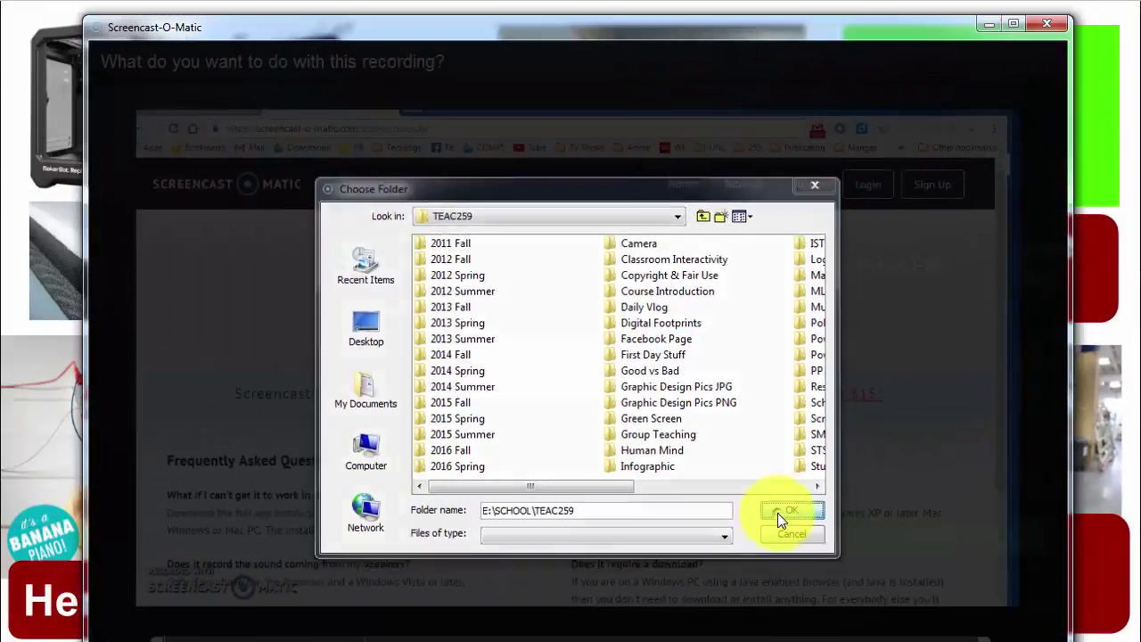
Step: Confirm TEAC259 as the save folder and keep the Highlight Cursor setting
click(496, 399)
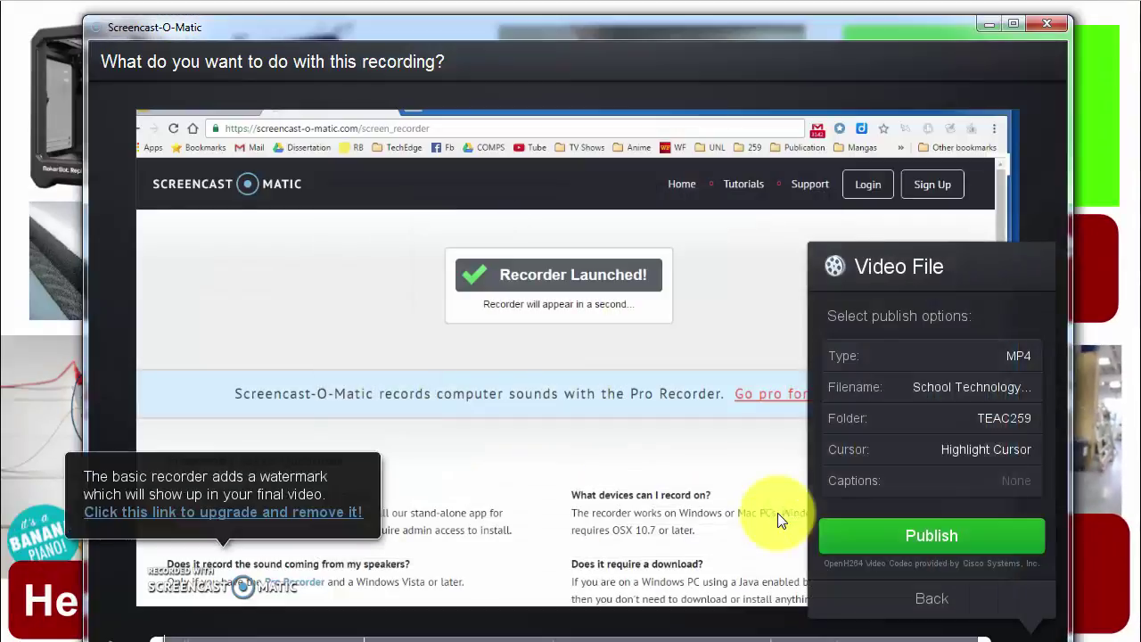
click(992, 452)
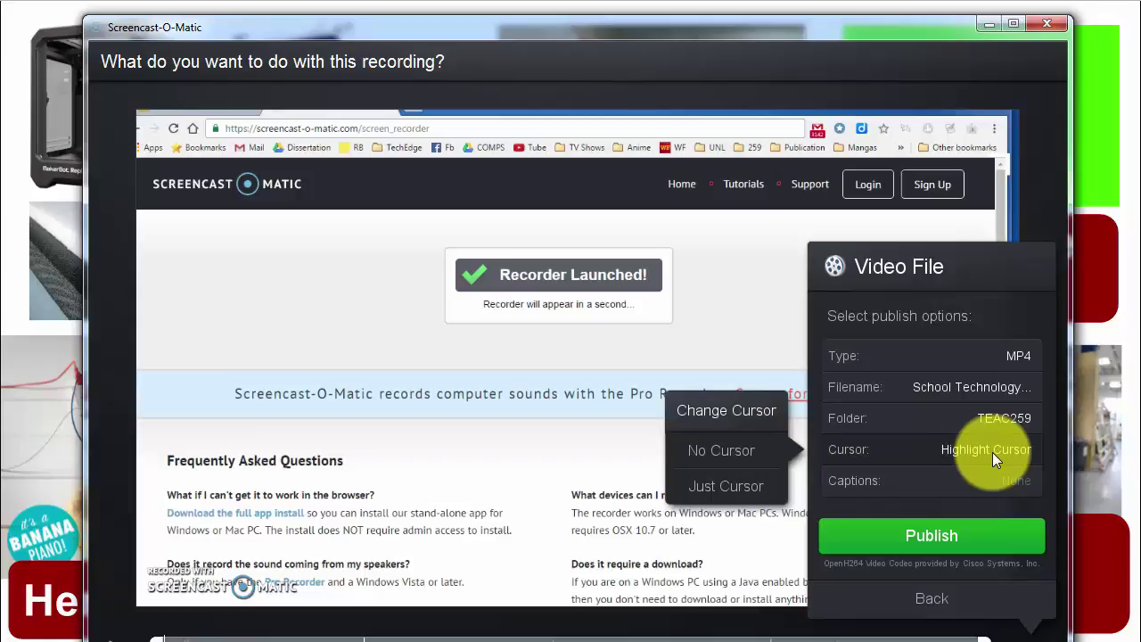
click(952, 450)
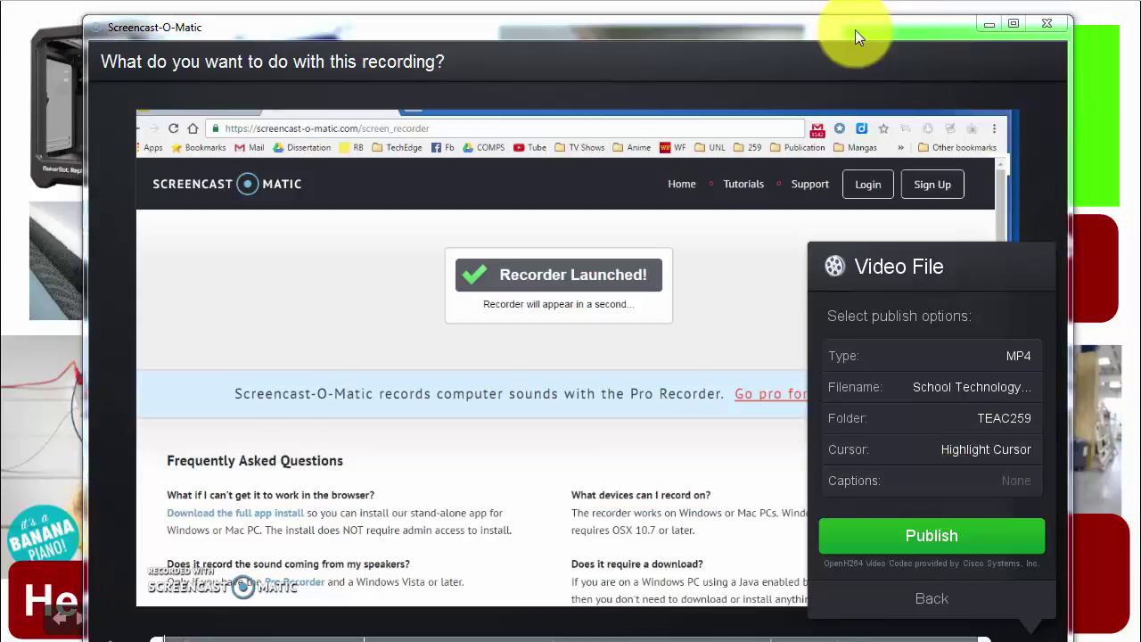
Step: Move the recorder window up and left, then play and pause the recording preview
drag(855, 30, 795, 3)
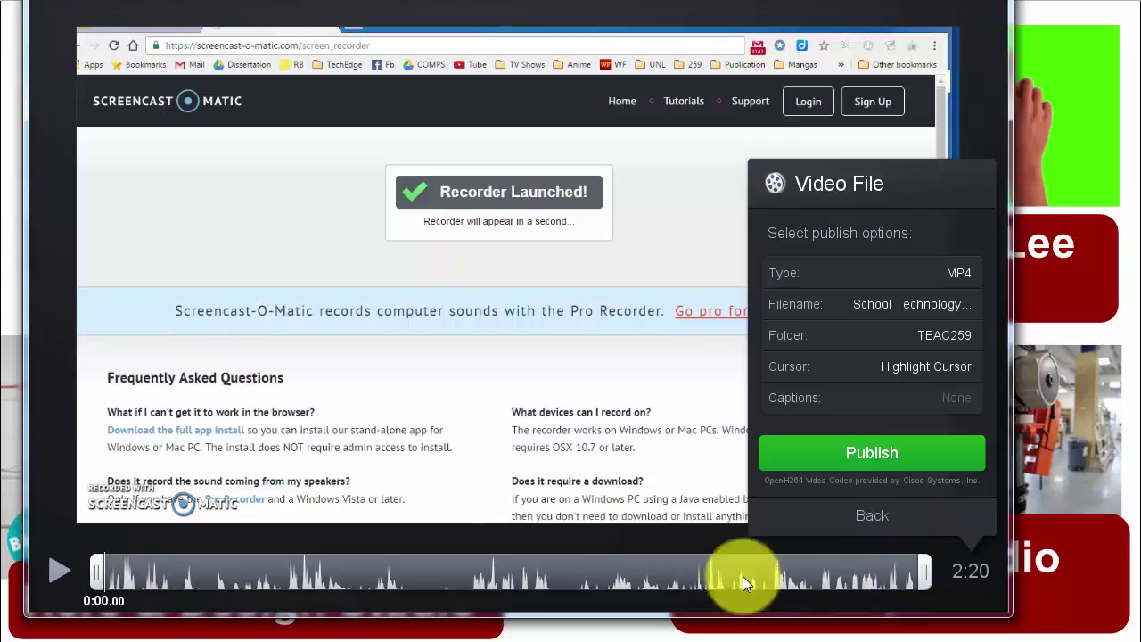
click(64, 566)
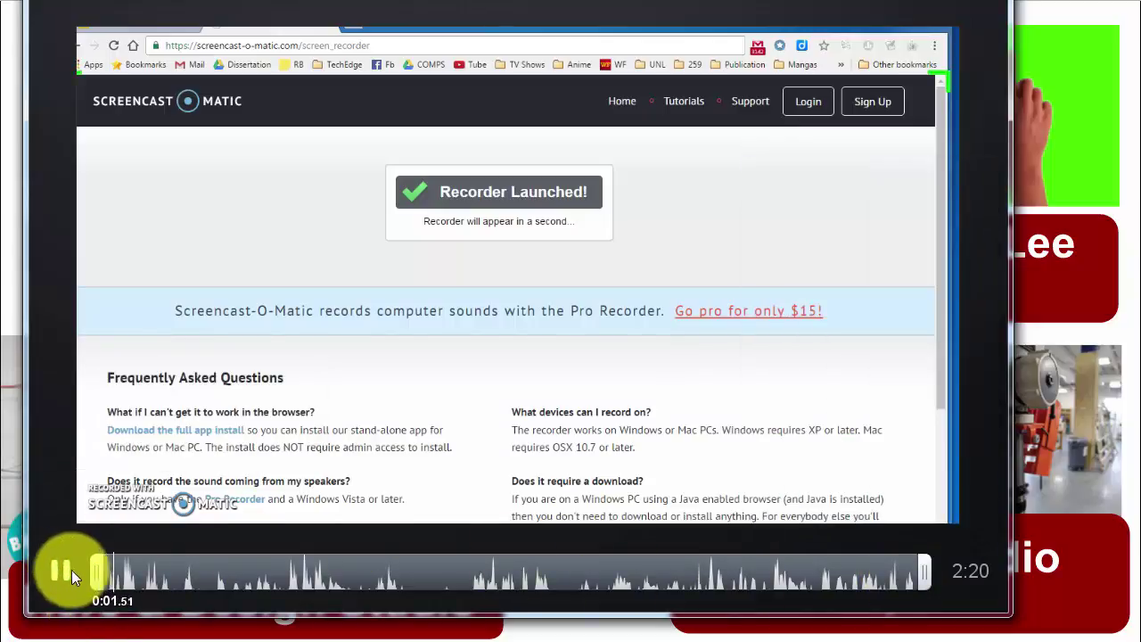
click(67, 567)
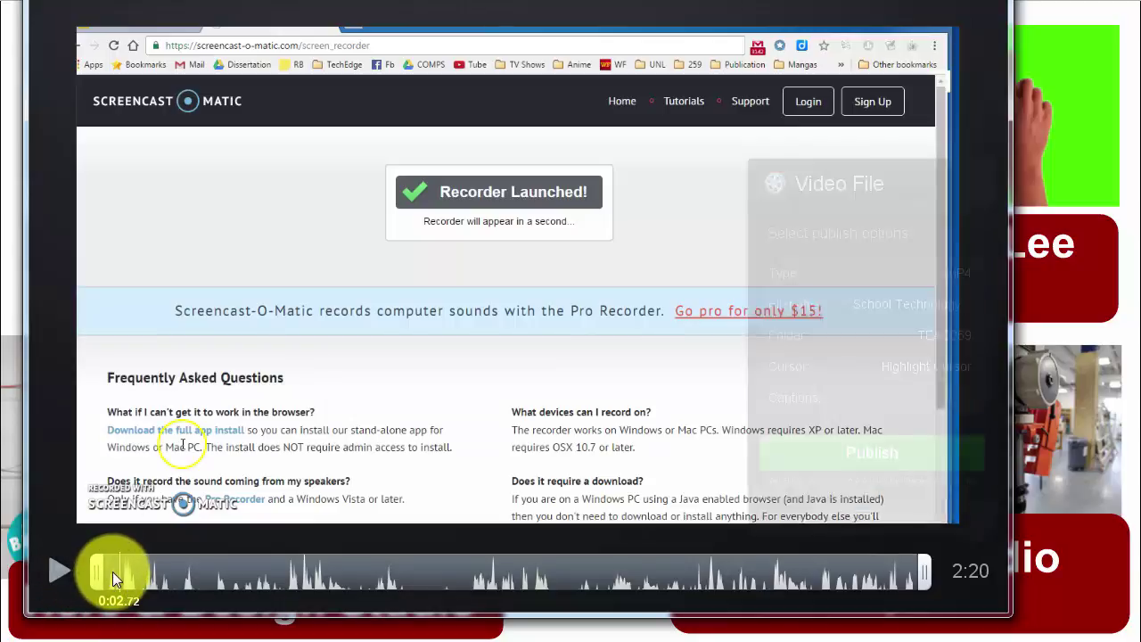
Step: Trim the recording's start and cut its end at about 1:52.68, leaving a 0:33 clip
mouse_move(113, 571)
mouse_down()
mouse_move(100, 569)
mouse_move(180, 570)
mouse_up()
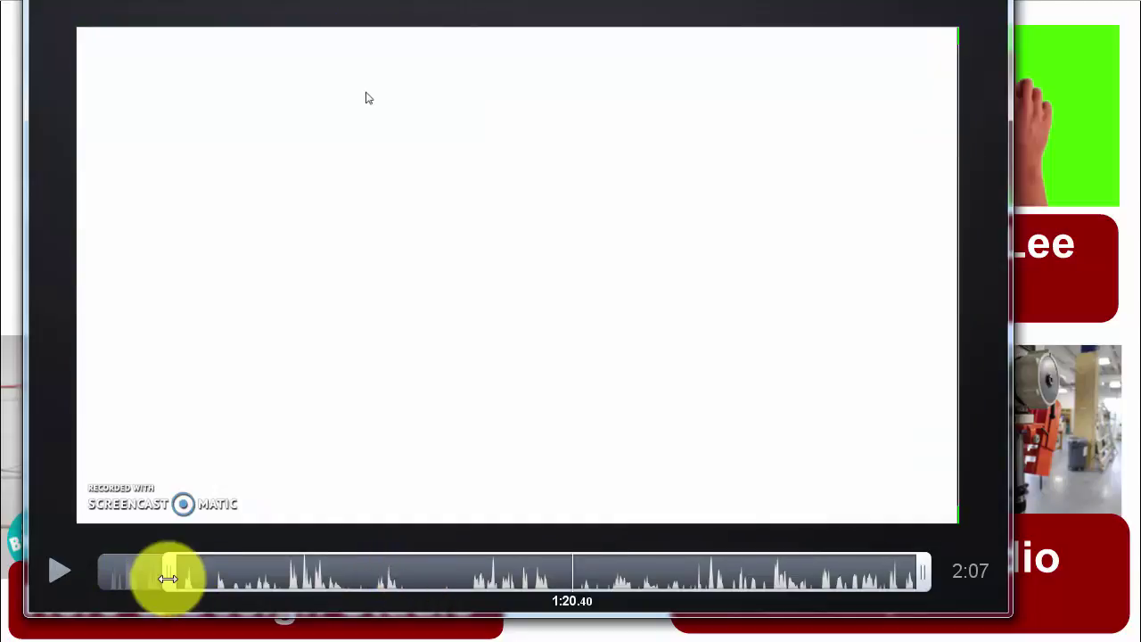
drag(165, 570, 564, 570)
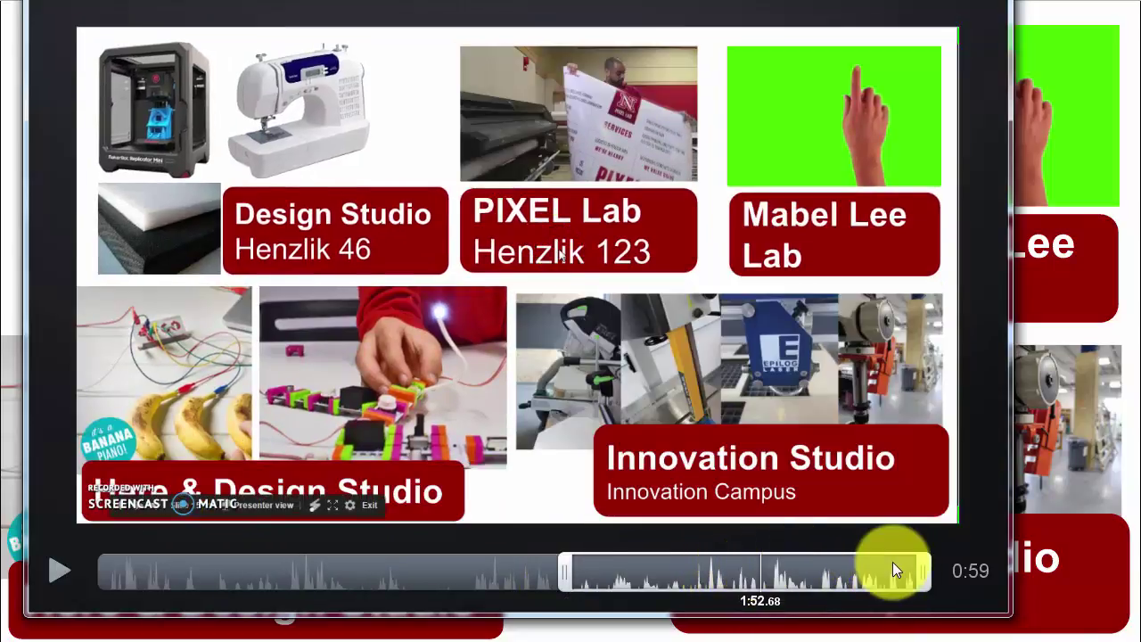
drag(924, 571, 769, 575)
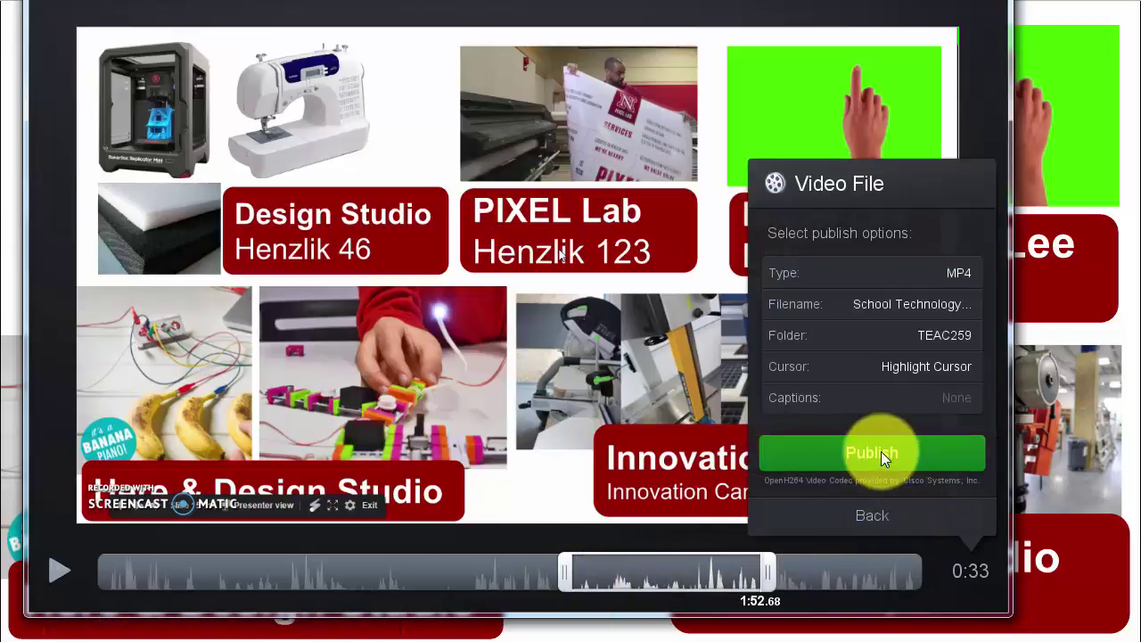
Step: Publish the trimmed 0:33 clip as School Technology Survey.mp4 until it reaches 100%
click(880, 451)
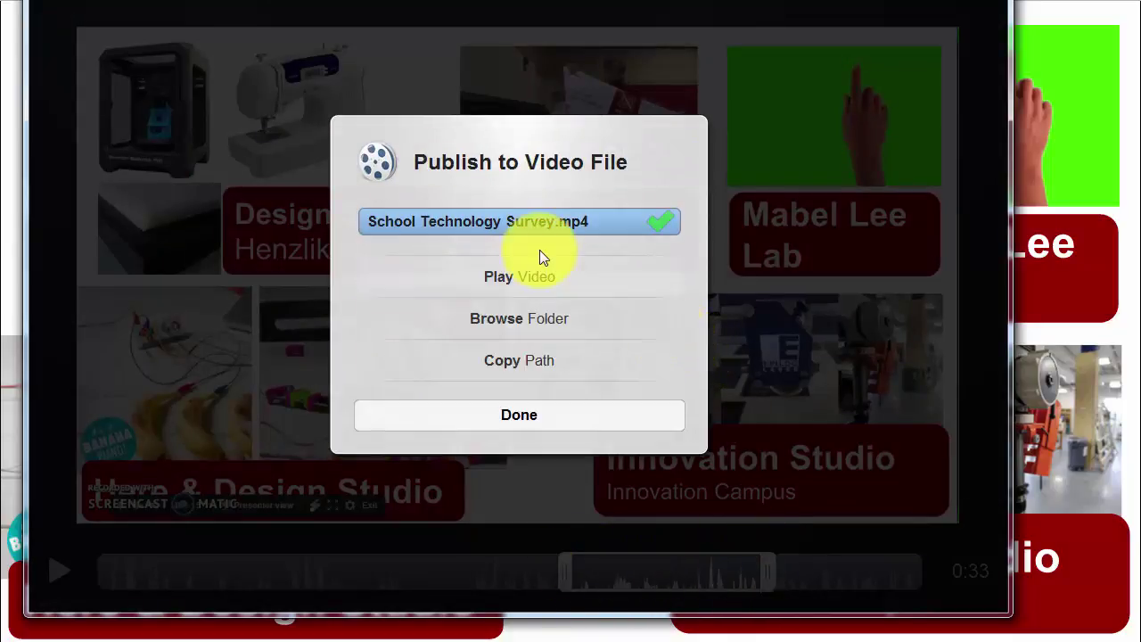
Step: Open the TEAC259 folder that holds the saved School Technology Survey.mp4
click(546, 321)
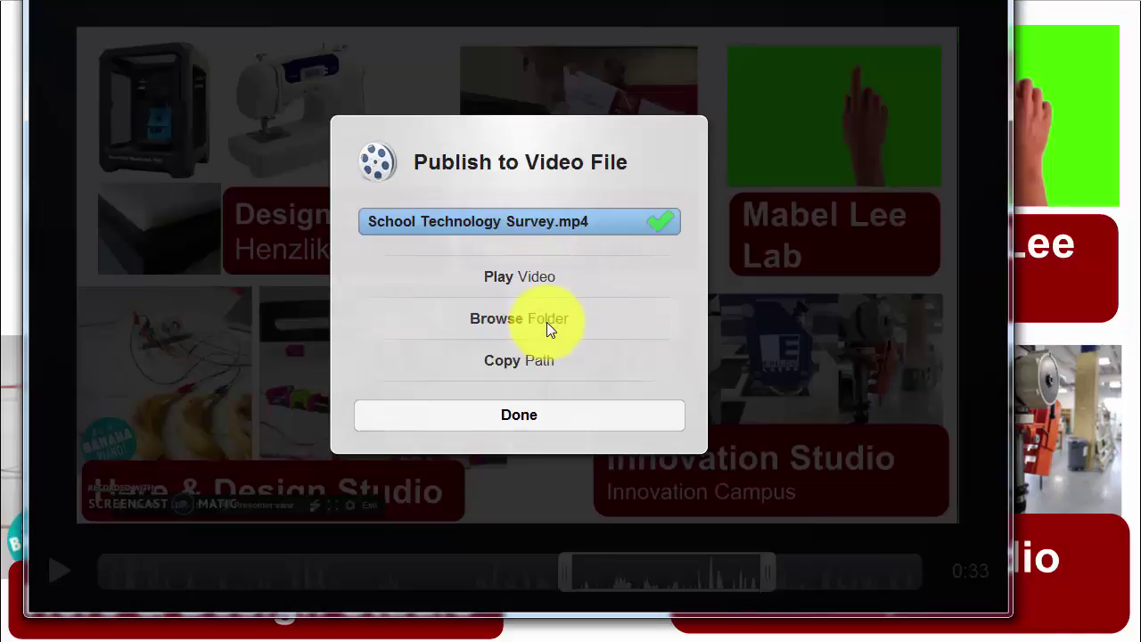